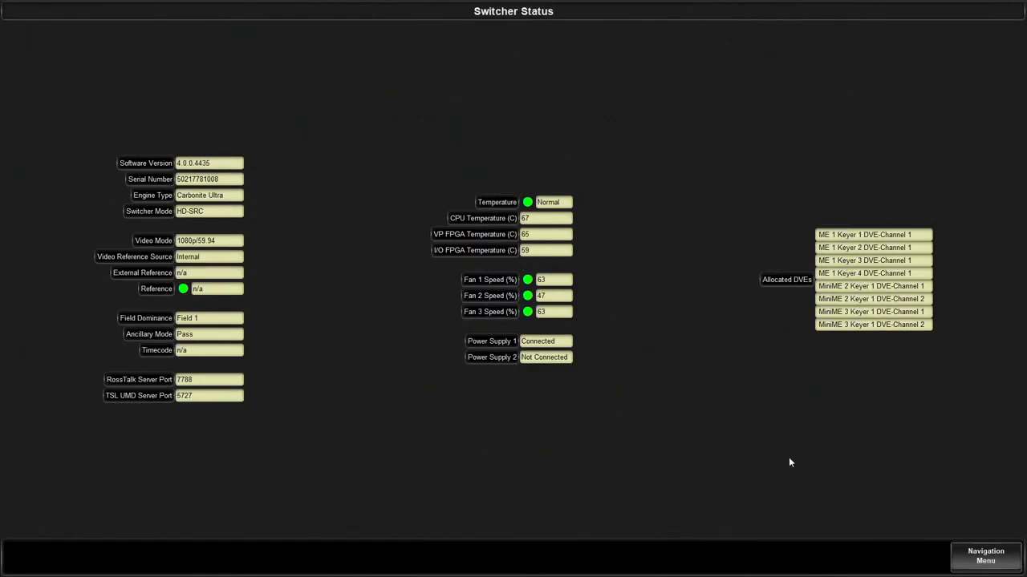
- Review the source assignments in the output configuration and check the switcher's installed licenses
left_click(991, 556)
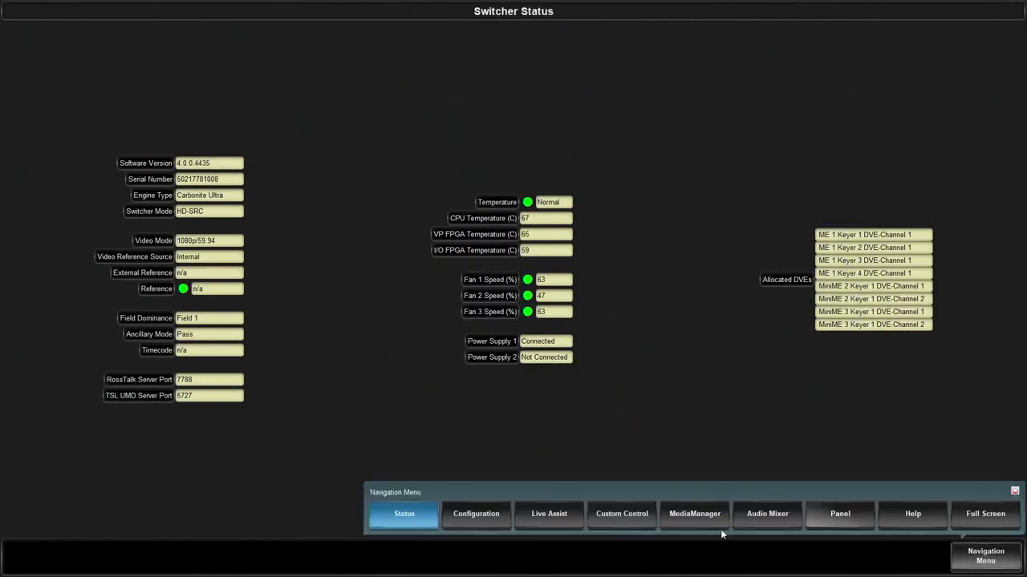
left_click(486, 518)
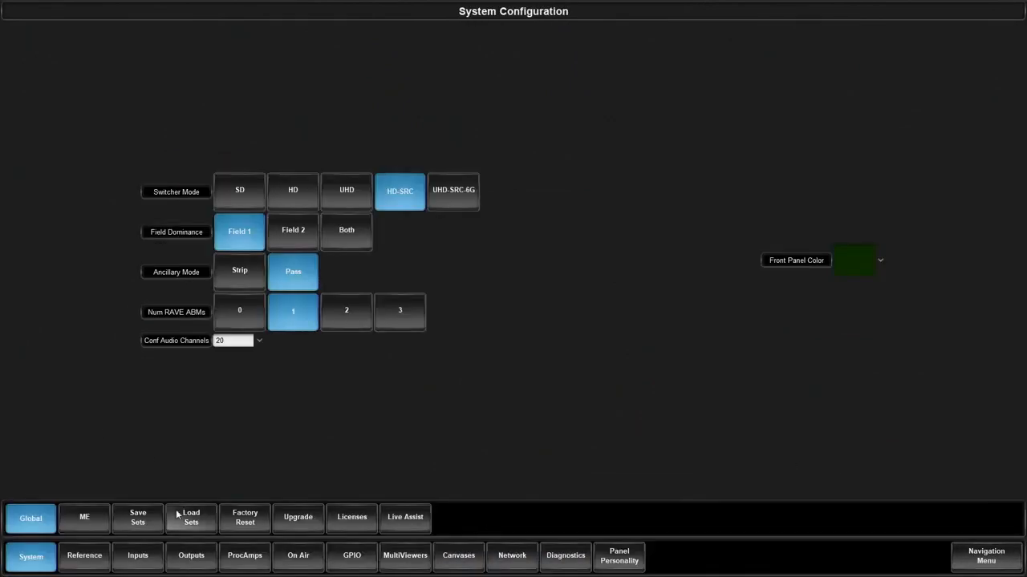
left_click(193, 557)
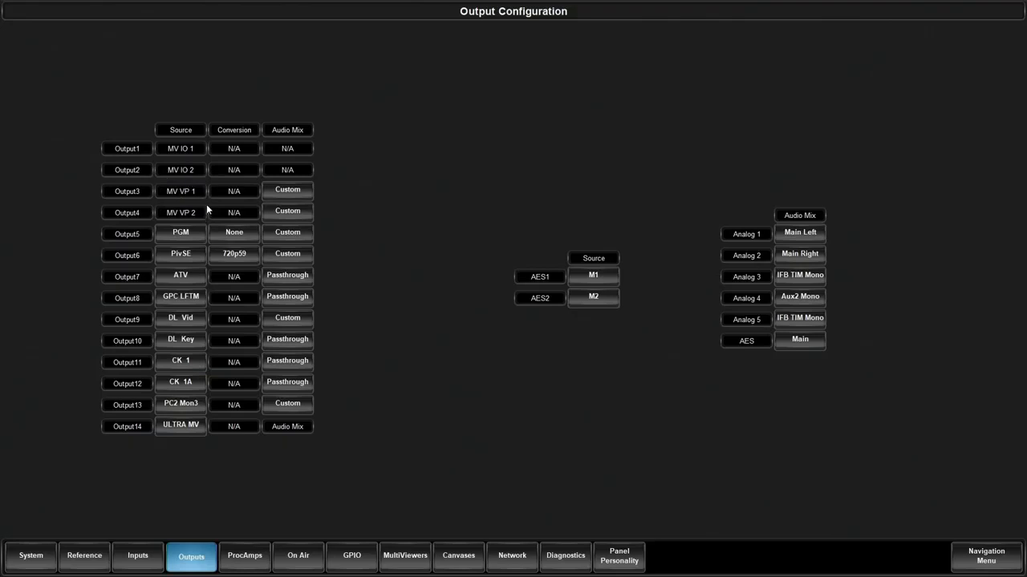
left_click(45, 553)
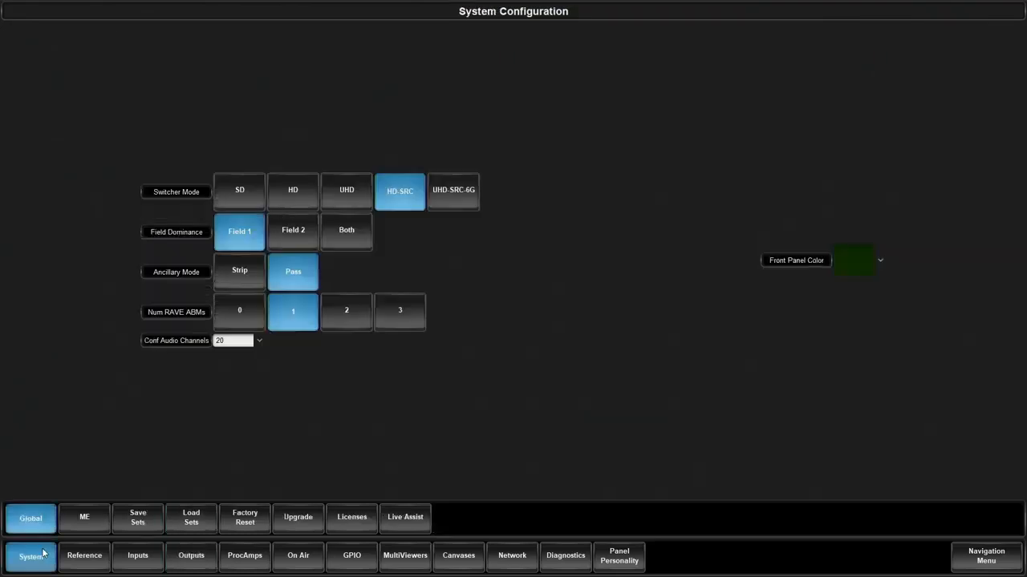
left_click(349, 519)
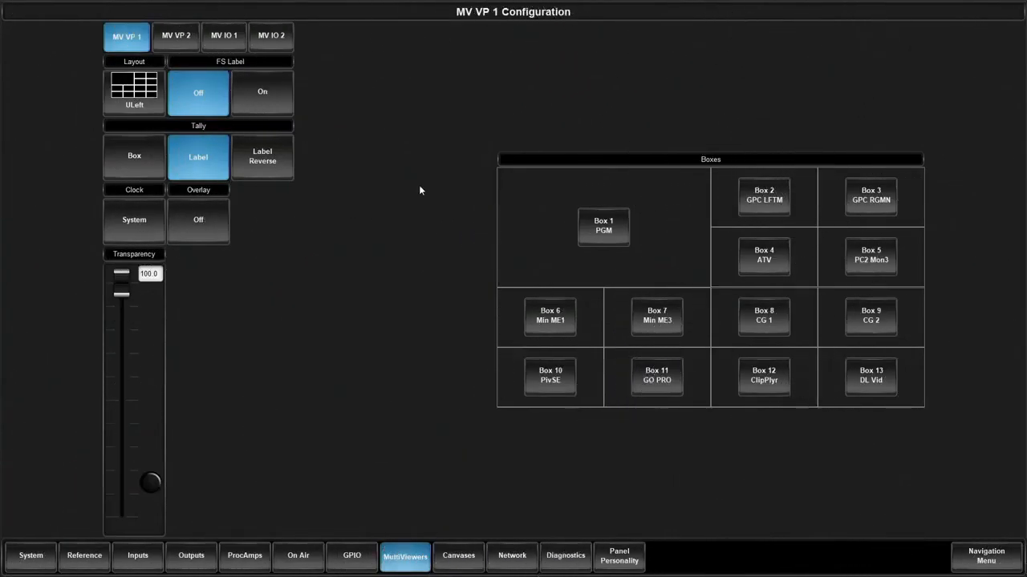
- Examine the layout choices for the MV IO 1 MultiViewer and the physical and output sources available to its Box 1
left_click(227, 37)
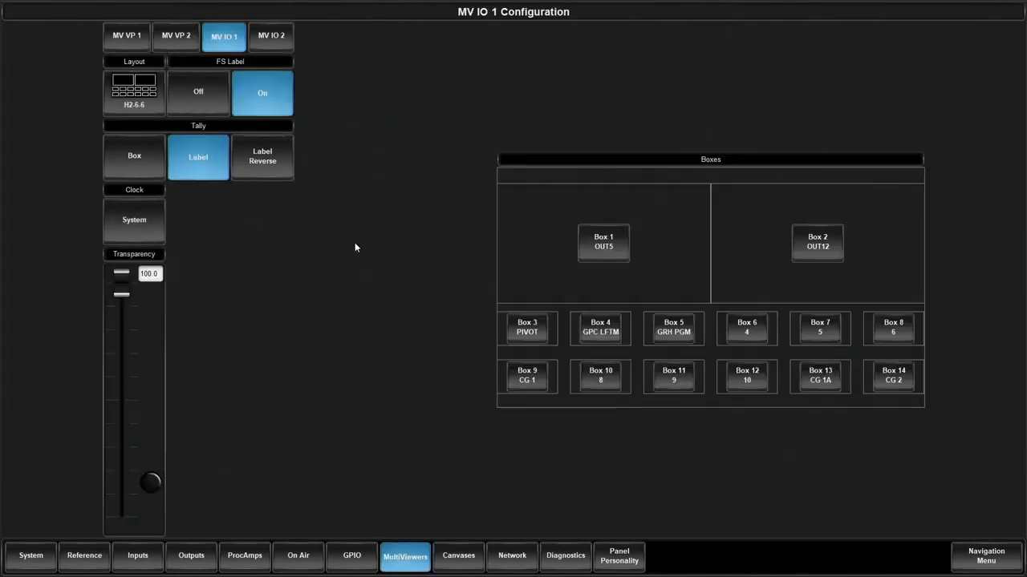
left_click(134, 91)
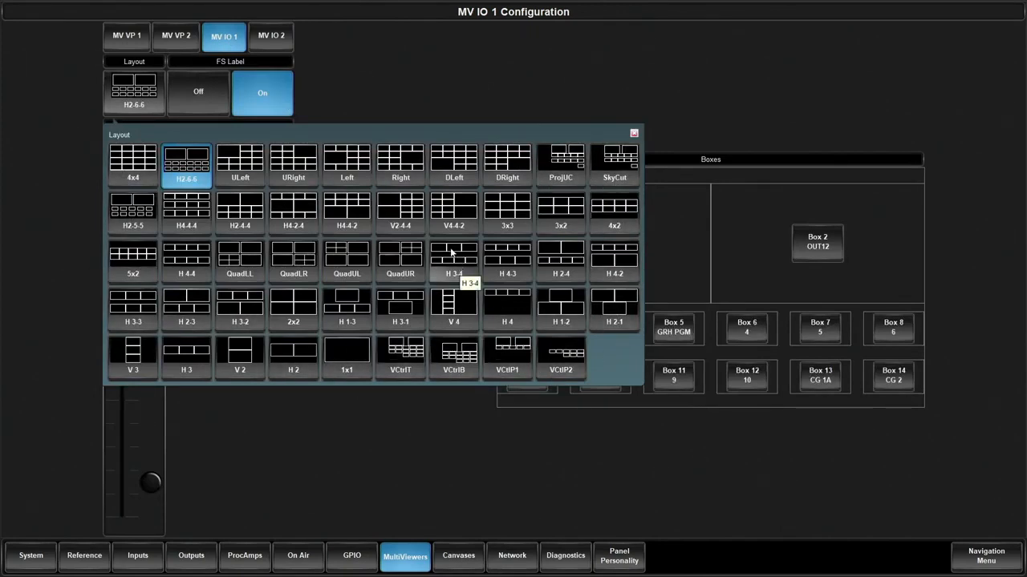
left_click(614, 238)
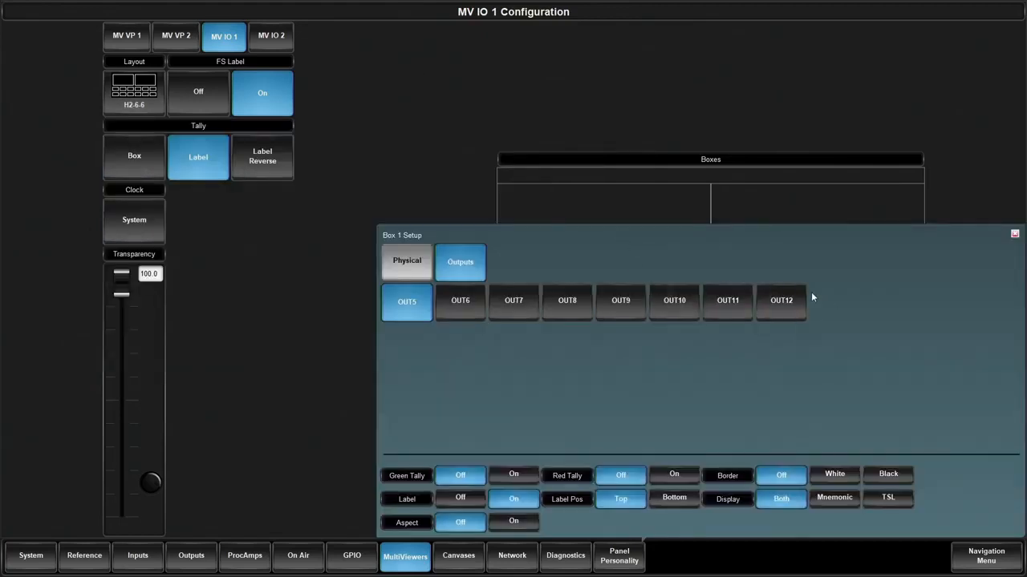
left_click(423, 147)
left_click(620, 254)
left_click(407, 262)
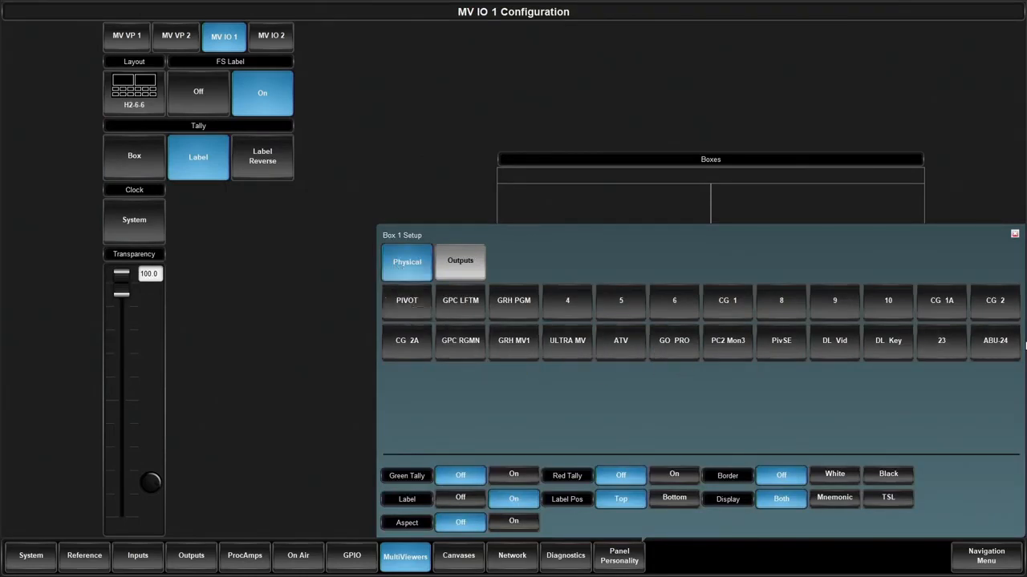
left_click(472, 274)
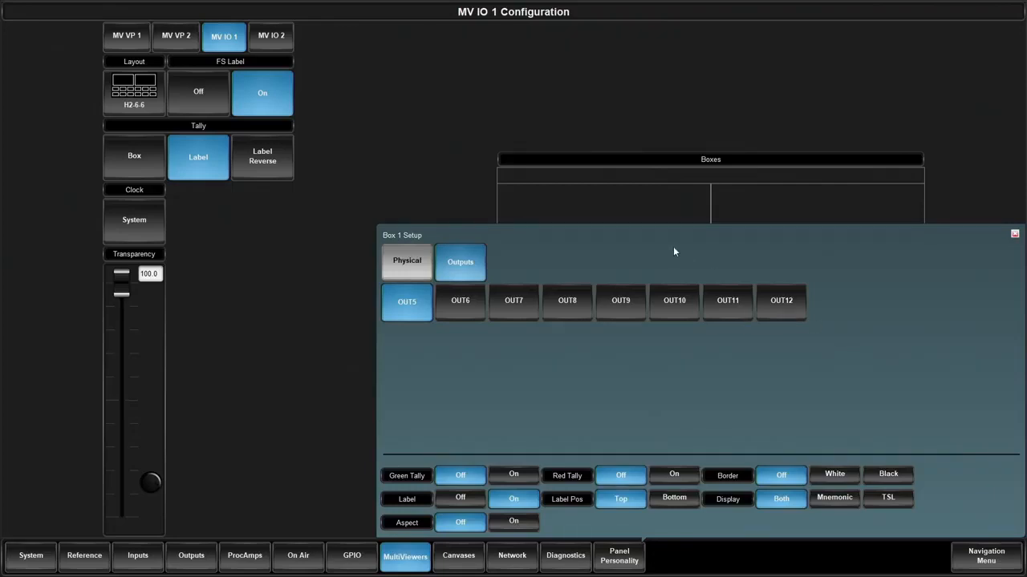
- Turn on the Aspect option for Box 1 of MV IO 1 and close the box setup
left_click(407, 263)
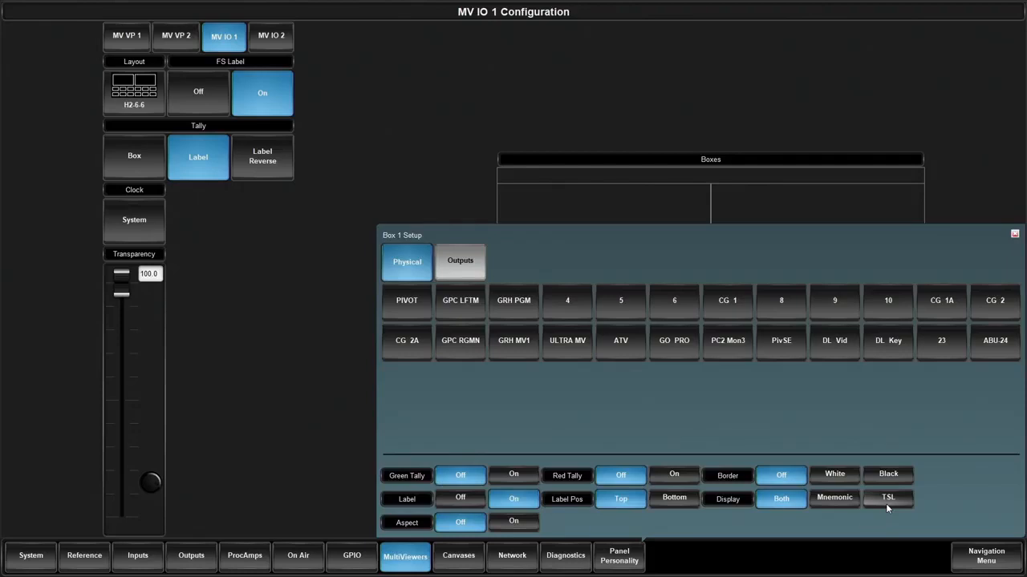
left_click(516, 522)
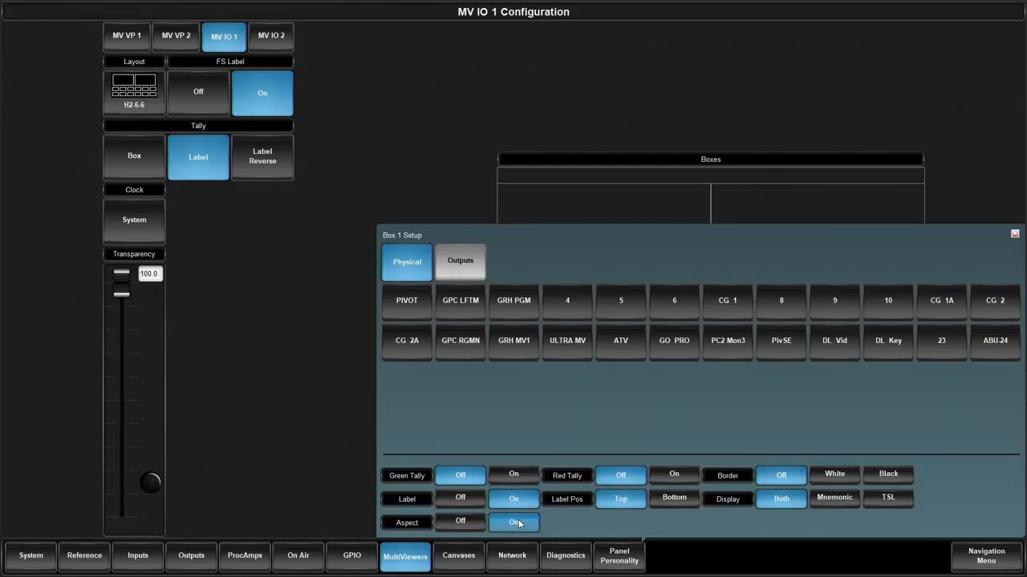
left_click(315, 467)
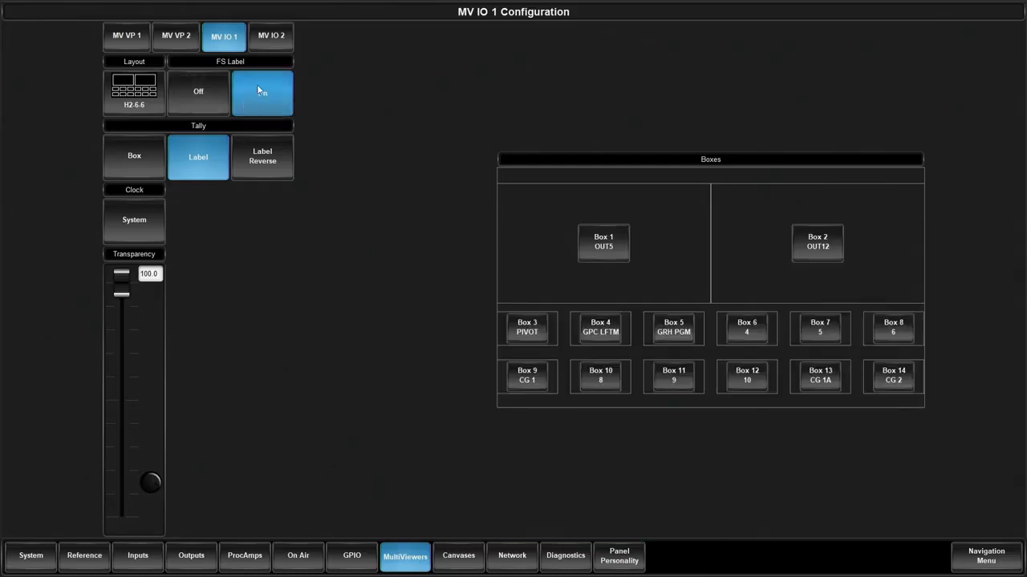
- Turn off the FS Label for the MV IO 1 MultiViewer
left_click(208, 88)
left_click(261, 91)
left_click(202, 102)
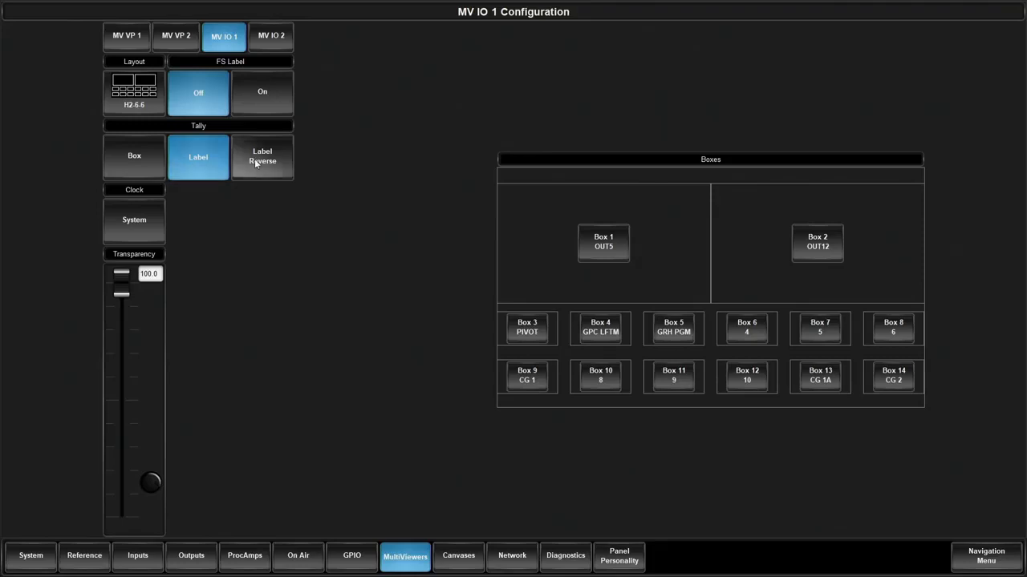
- Examine MV IO 1's clock setup, comparing the Timecode and System modes and checking the color and position settings
left_click(148, 217)
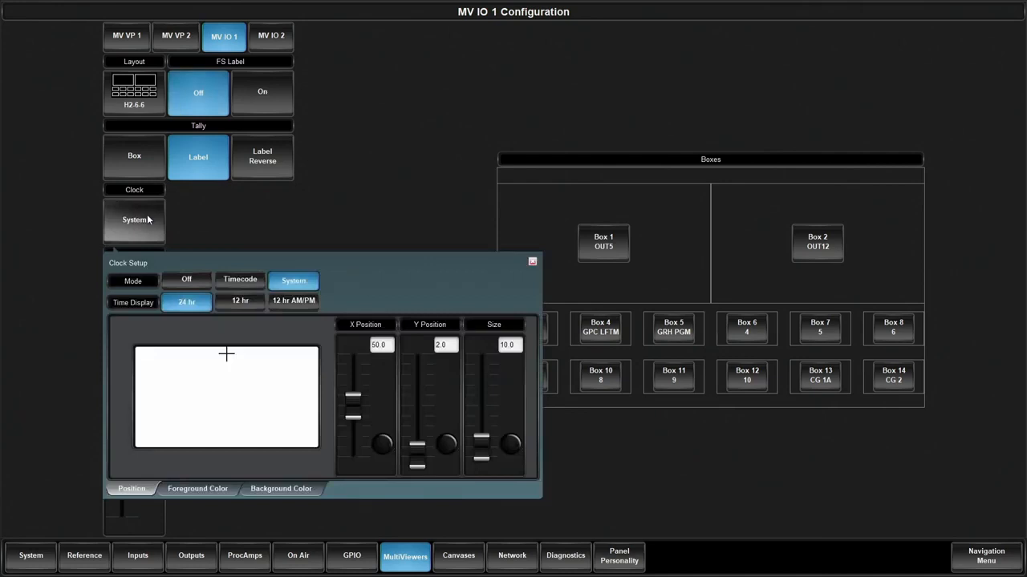
left_click(235, 280)
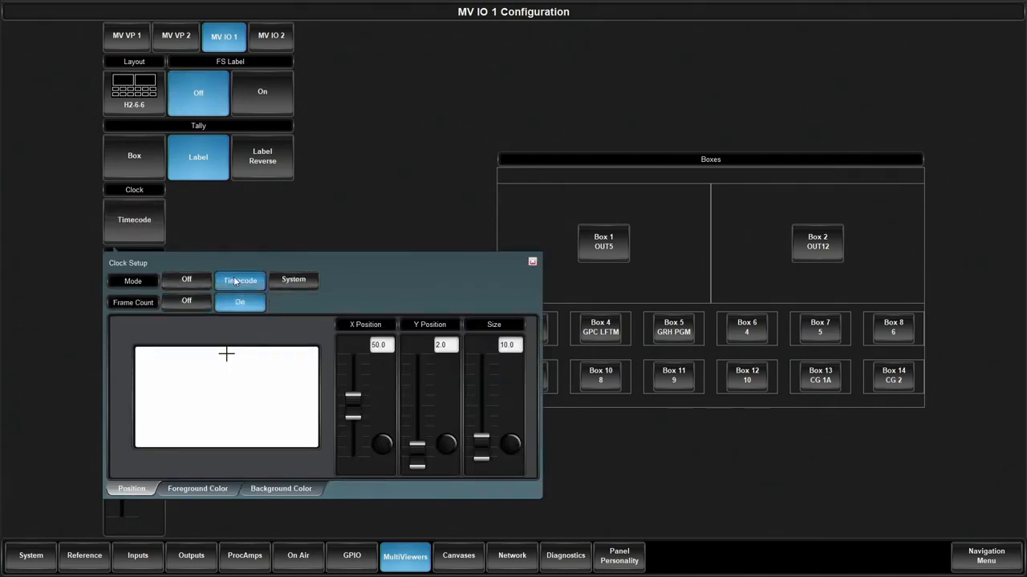
left_click(296, 282)
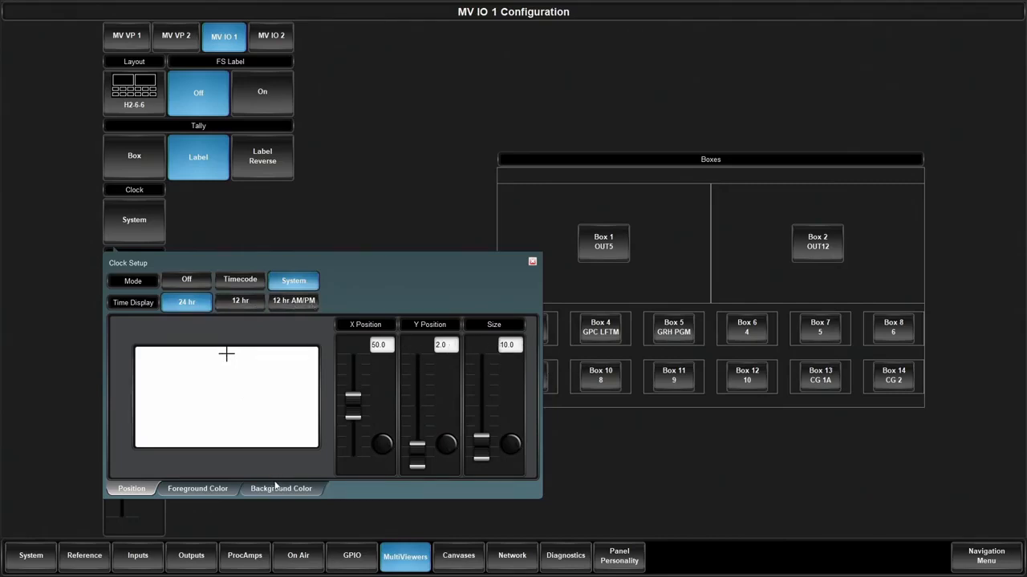
left_click(227, 492)
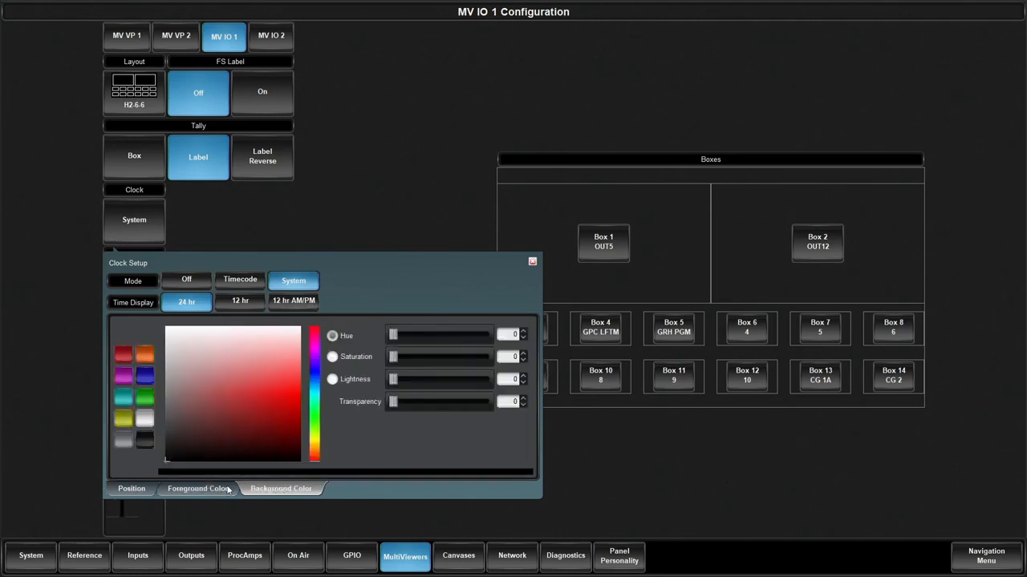
left_click(146, 490)
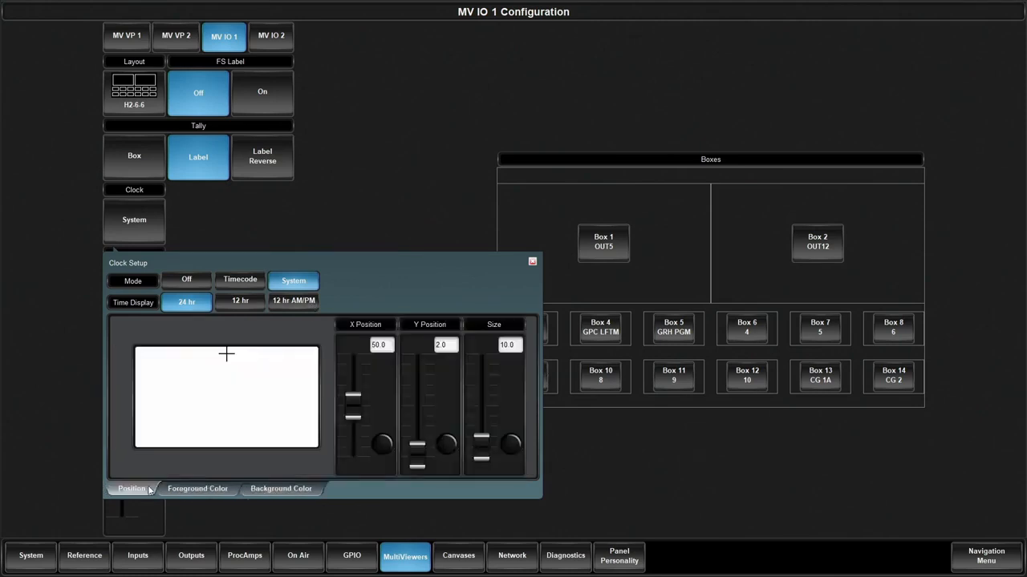
left_click(414, 185)
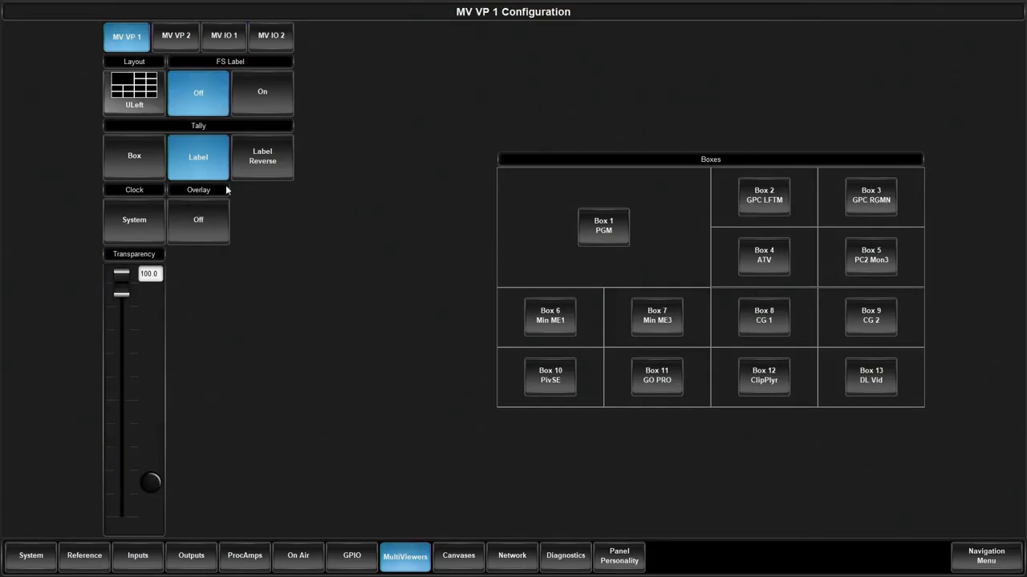
- Examine MV VP 1's layout choices and Box 1's physical, internal, aux, ME, MiniME and canvas follow source categories
left_click(133, 101)
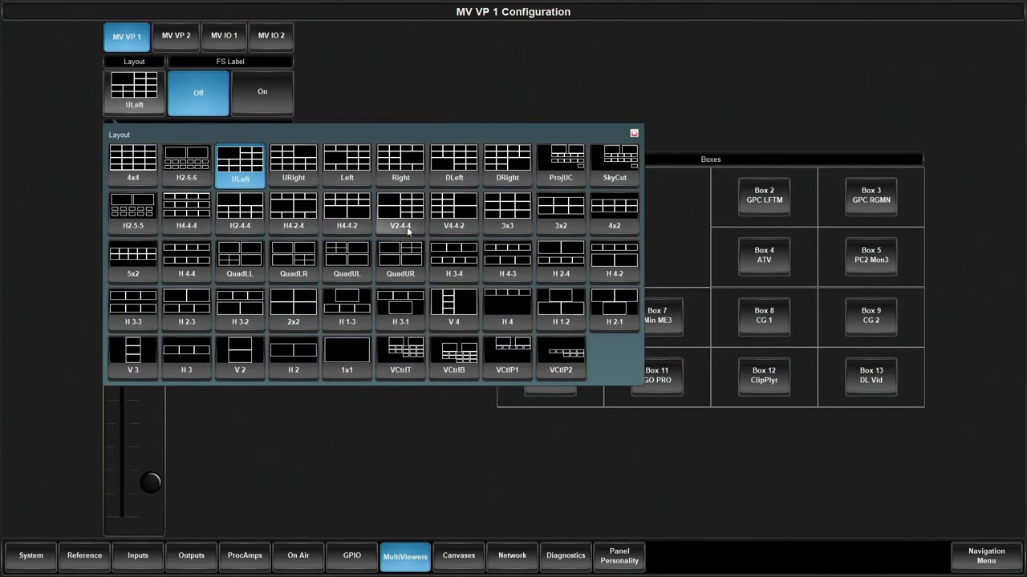
left_click(393, 416)
left_click(606, 230)
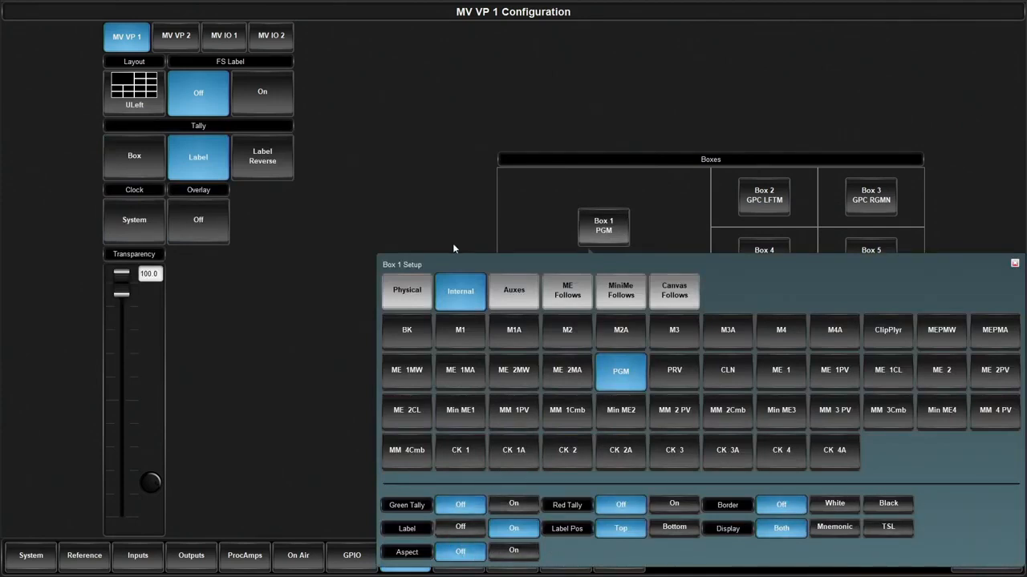
left_click(427, 287)
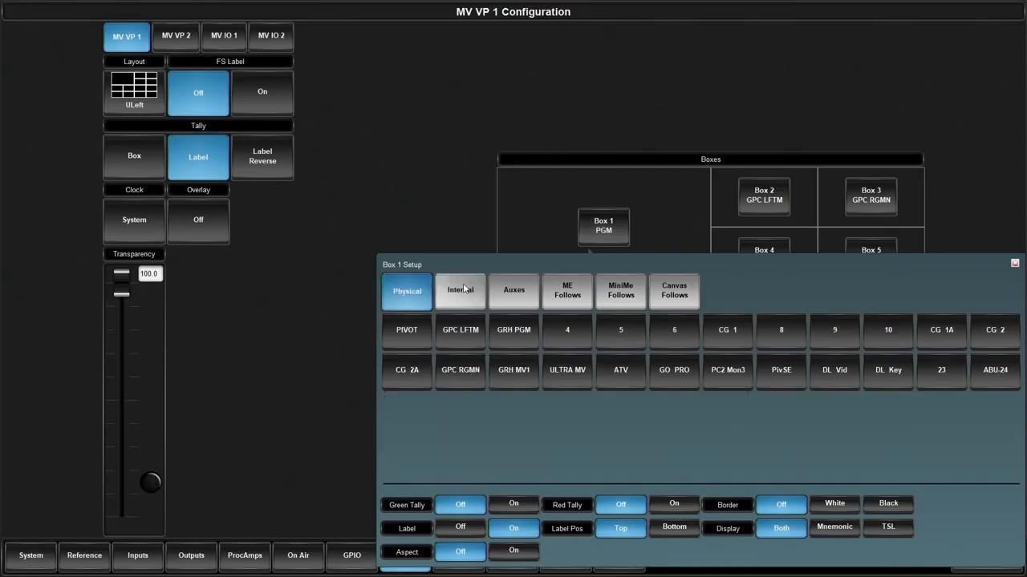
left_click(463, 291)
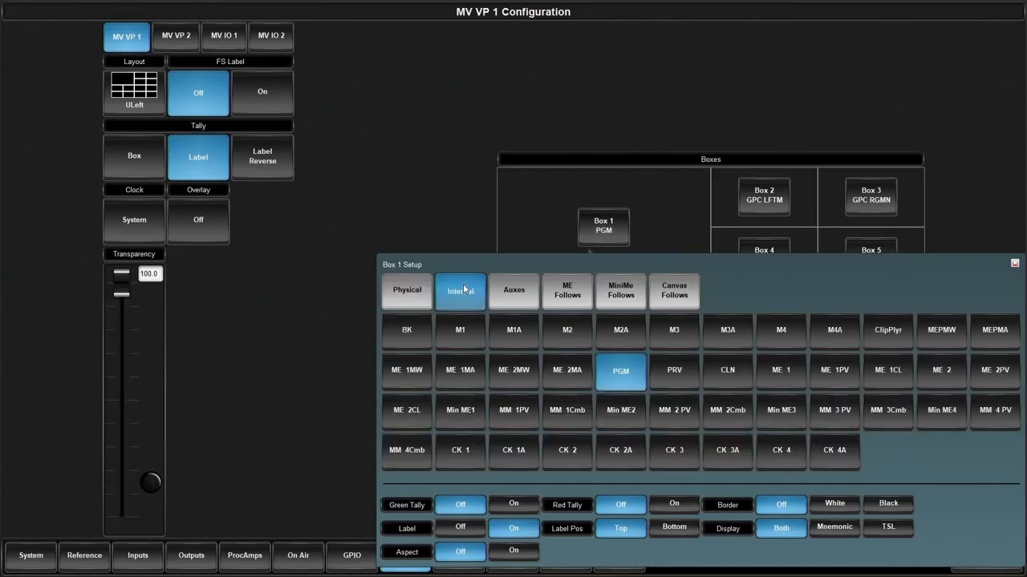
left_click(522, 302)
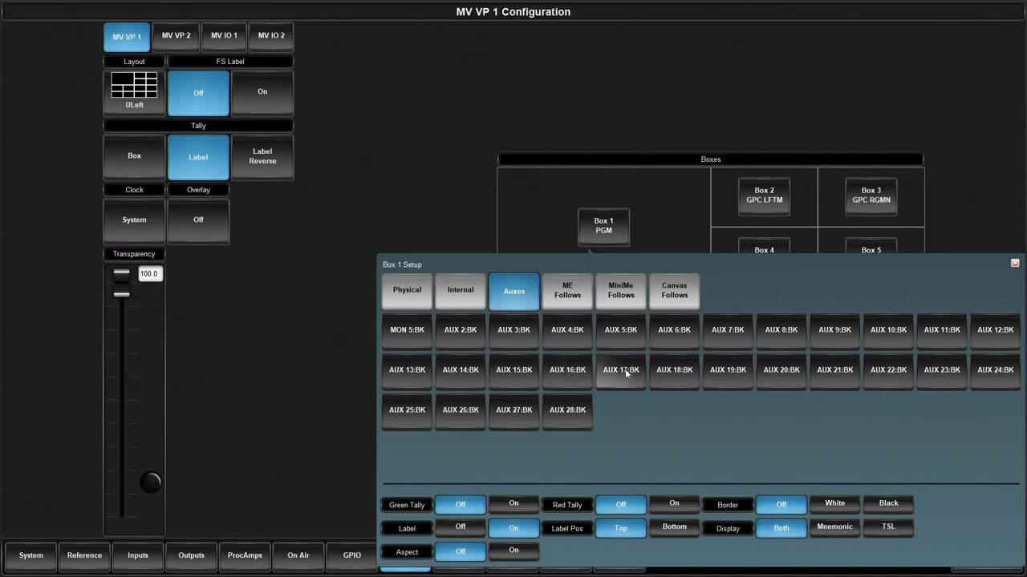
left_click(574, 296)
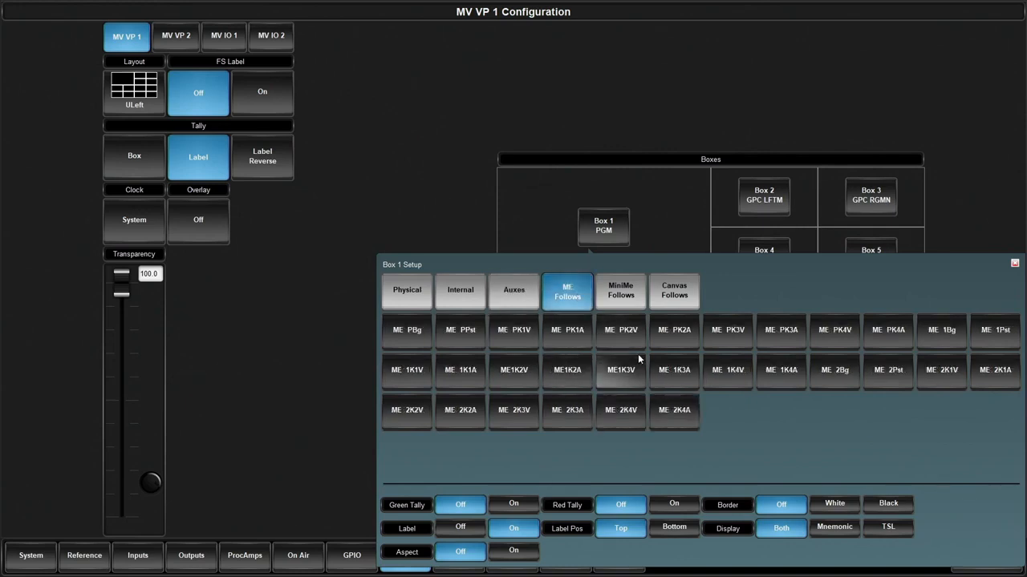
left_click(619, 298)
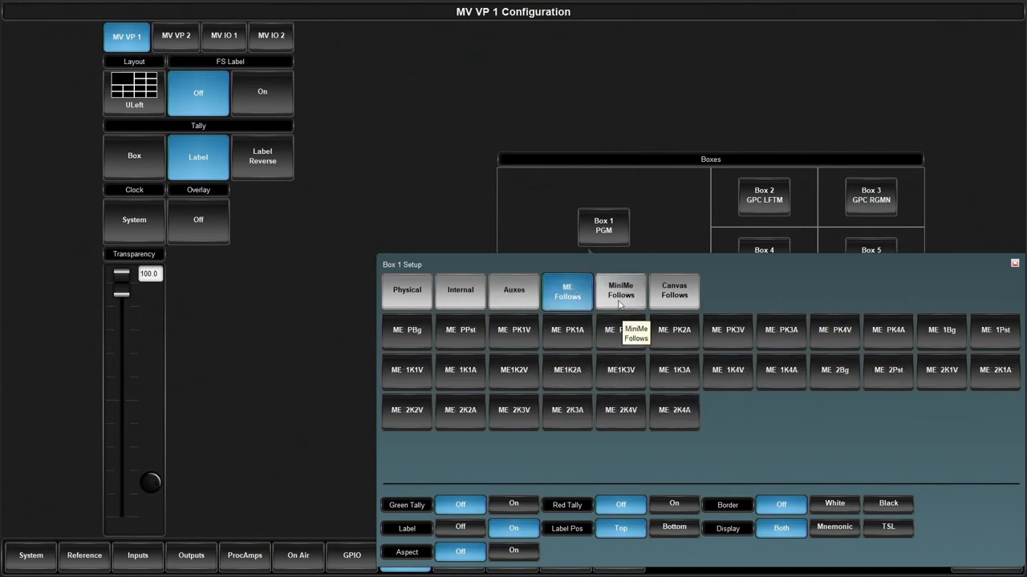
left_click(694, 302)
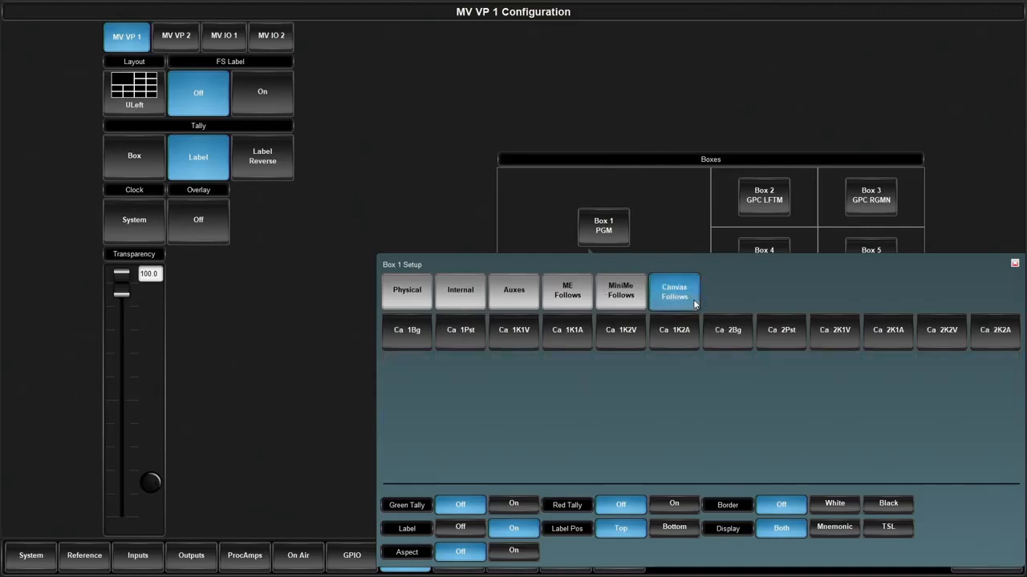
left_click(185, 149)
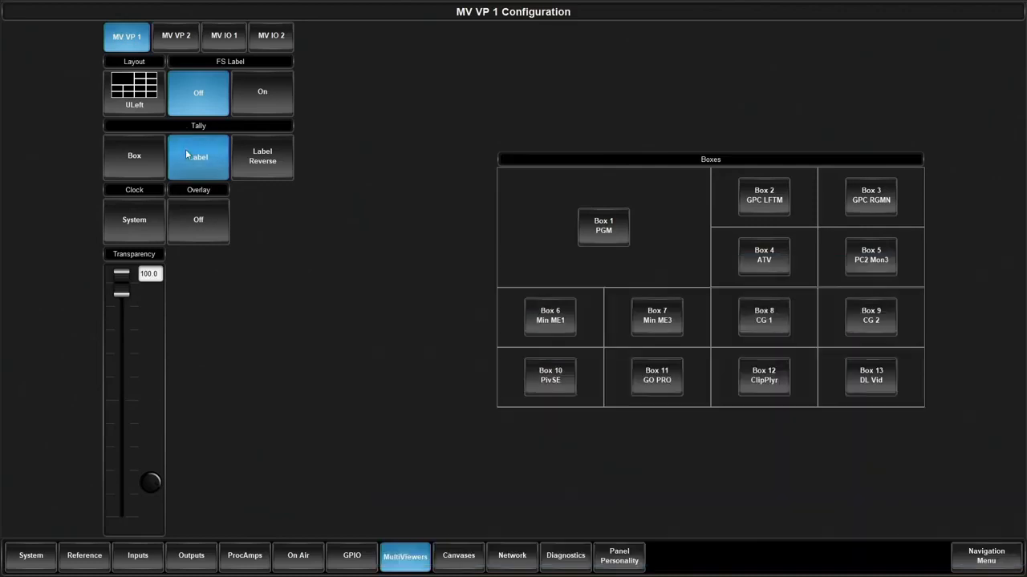
- Turn on the overlay for MV VP 1 and set its layout to VCtrlT
left_click(215, 230)
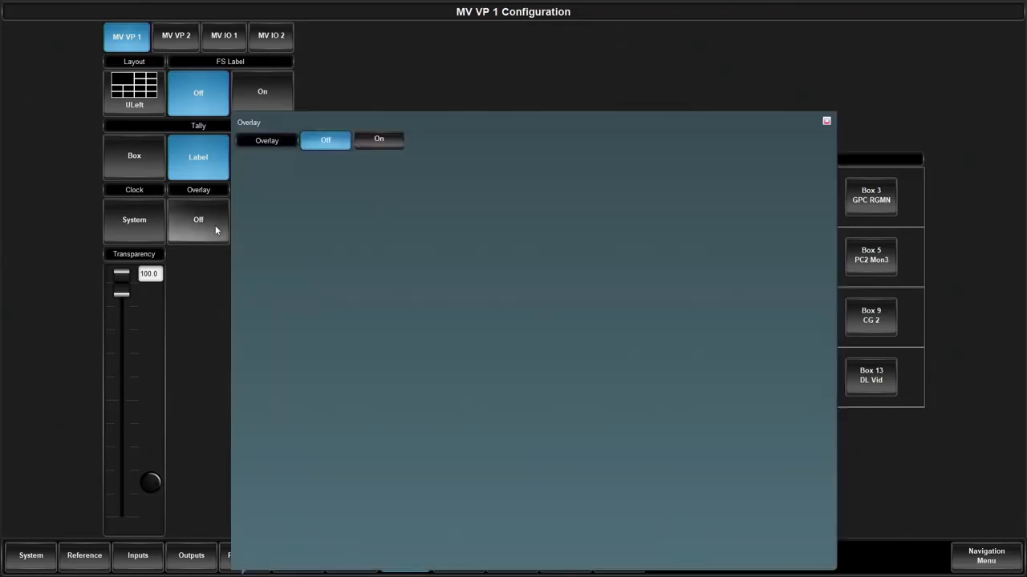
left_click(401, 141)
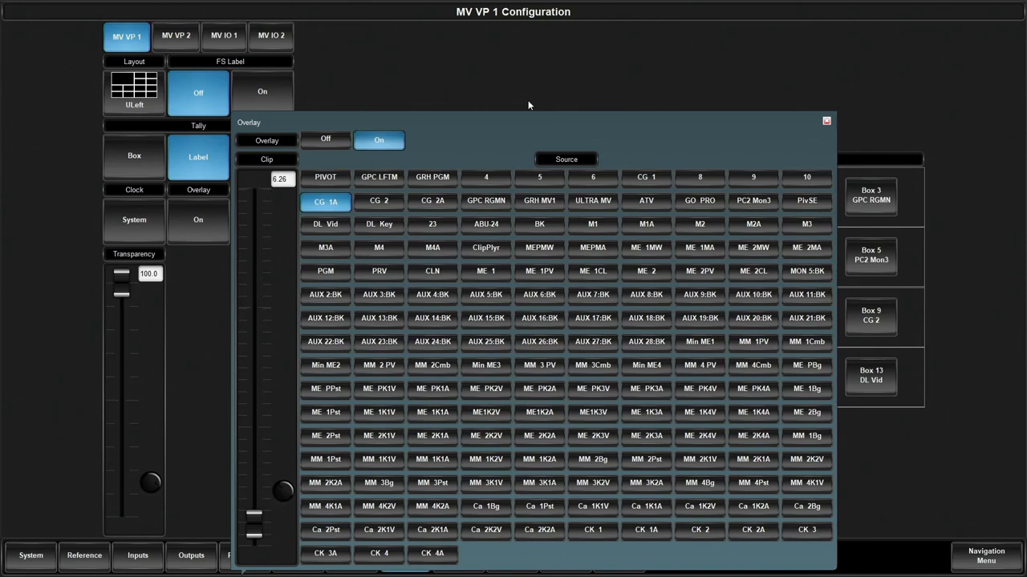
left_click(134, 89)
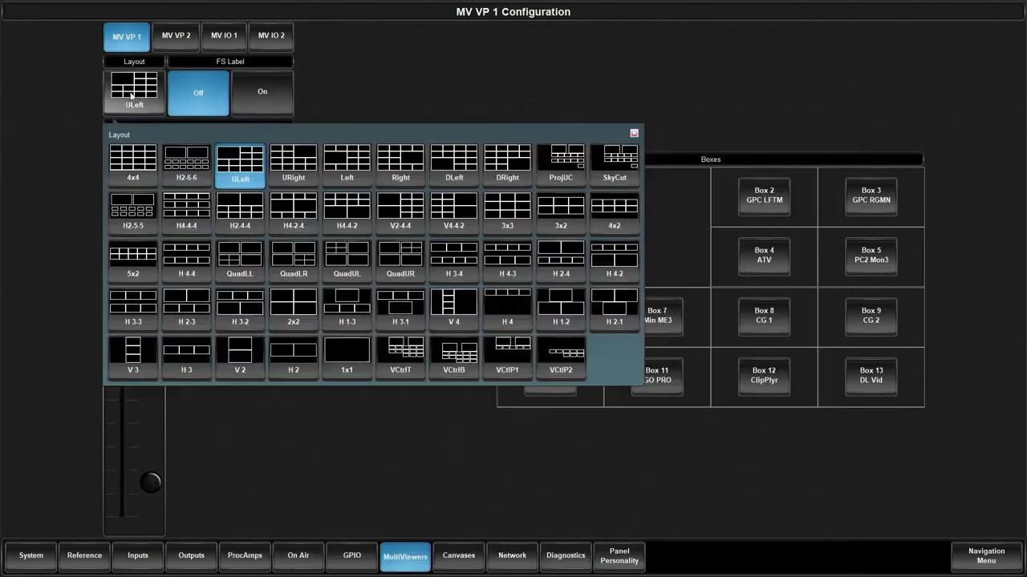
left_click(408, 357)
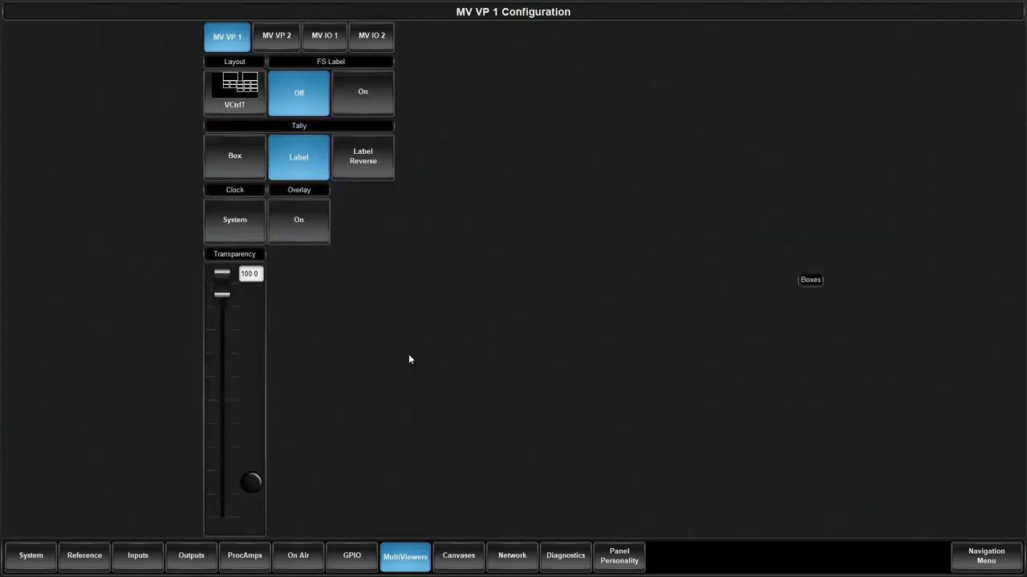